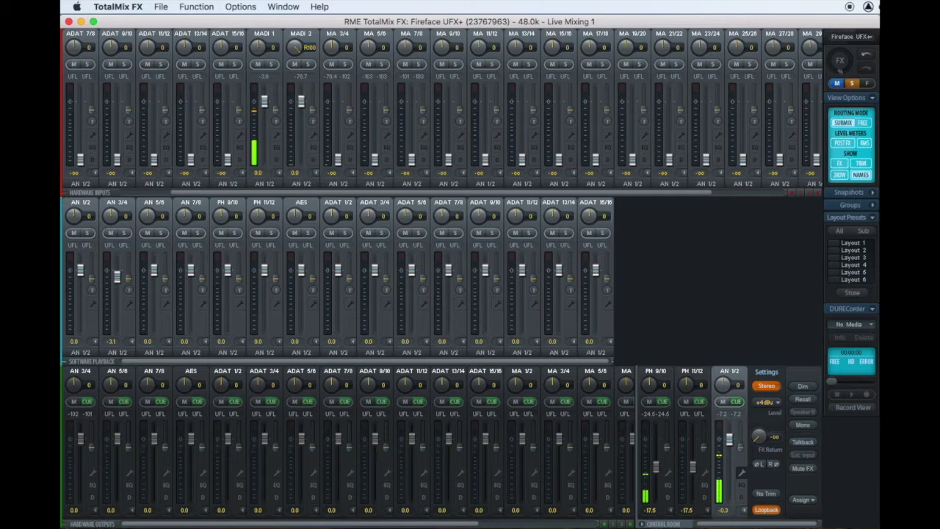
- Open Channel Layout settings and browse the playback, output and input channel lists
{"action": "left_click", "coordinate": [245, 8]}
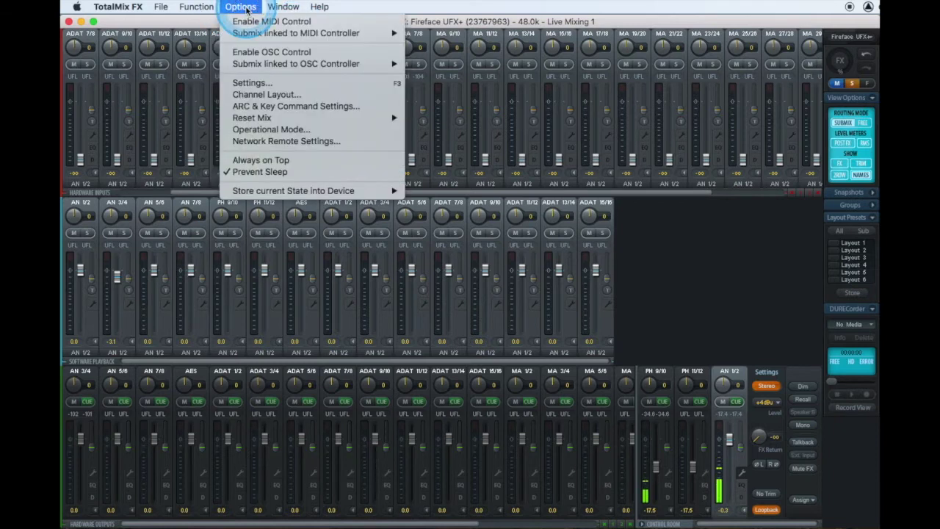
{"action": "left_click", "coordinate": [275, 98]}
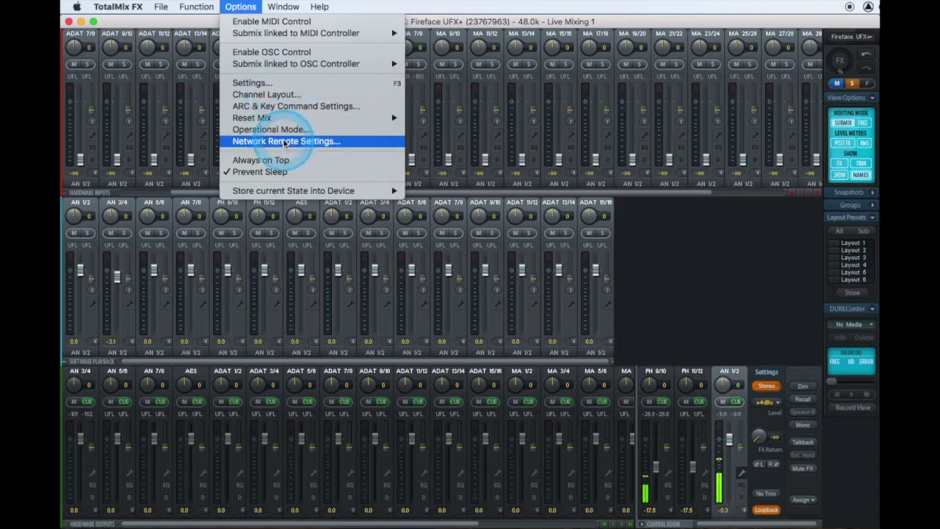
{"action": "left_click", "coordinate": [278, 95]}
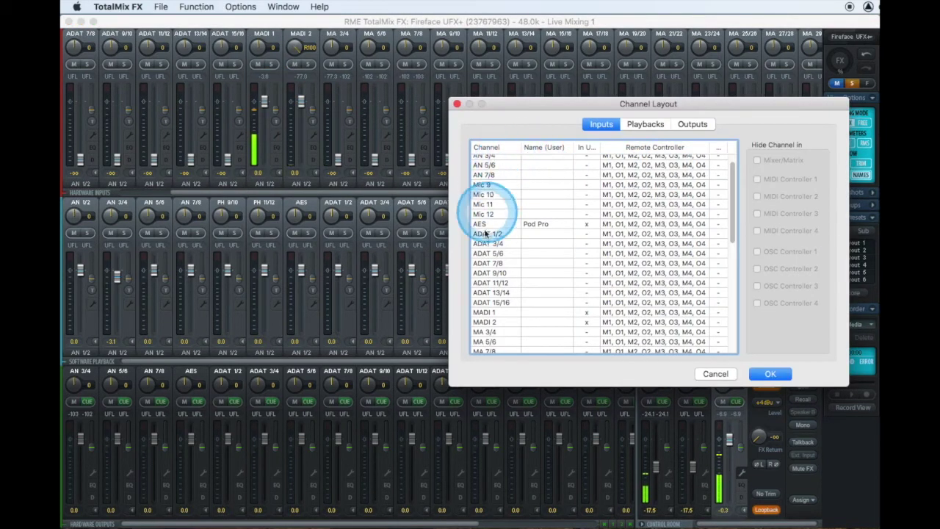
{"action": "left_click", "coordinate": [647, 125]}
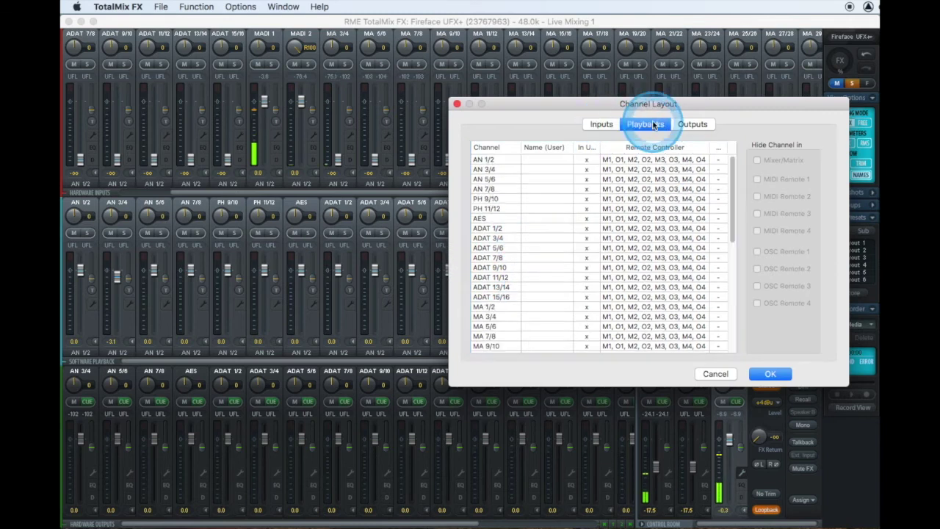
{"action": "left_click", "coordinate": [695, 126]}
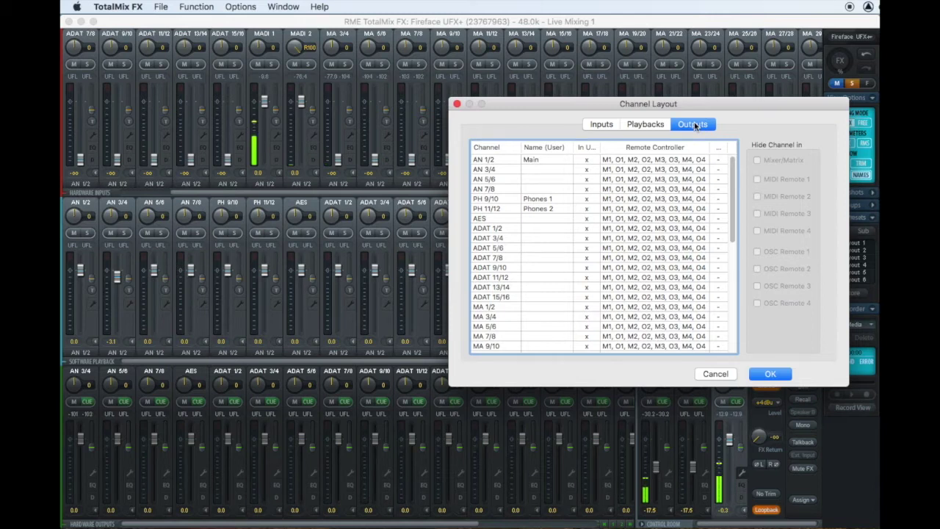
{"action": "left_click", "coordinate": [609, 127]}
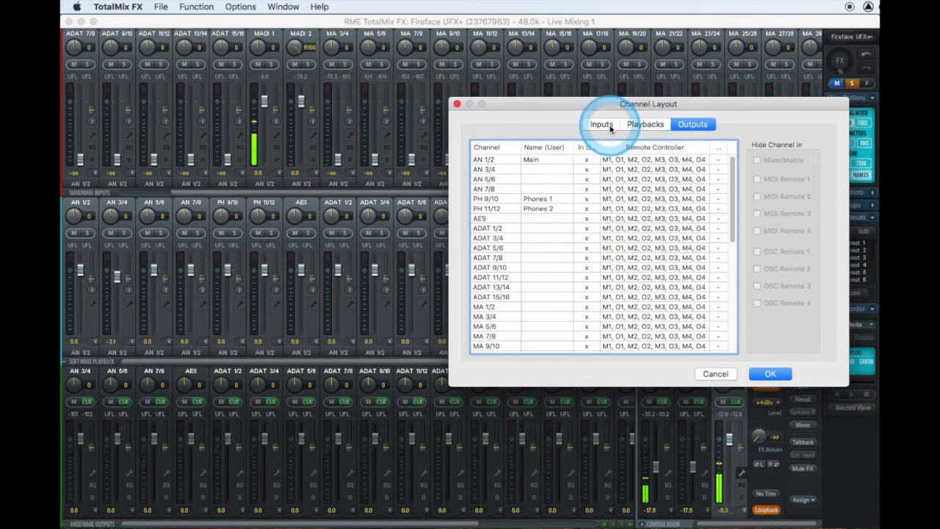
- Try hiding the Mic 12 through ADAT 15/16 inputs, then discard the layout changes
{"action": "left_click", "coordinate": [487, 228]}
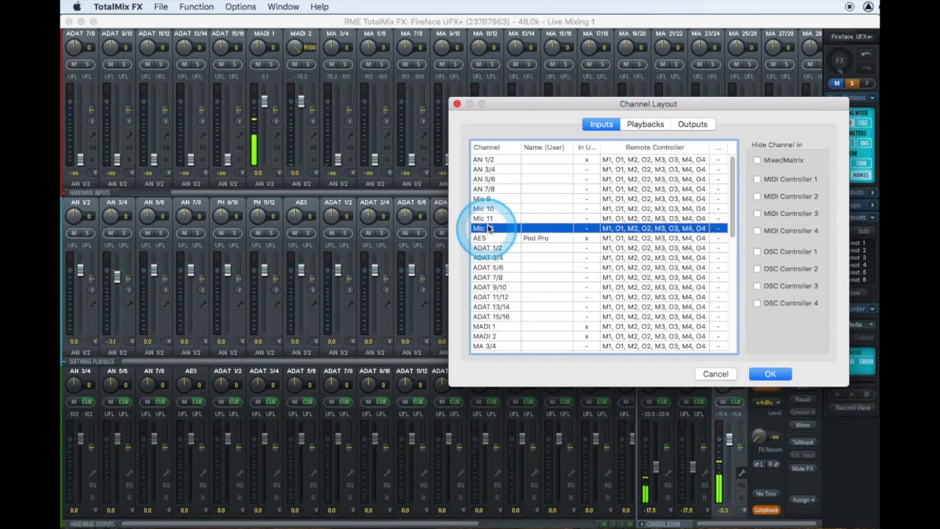
{"action": "left_click_drag", "start_coordinate": [489, 228], "coordinate": [493, 255]}
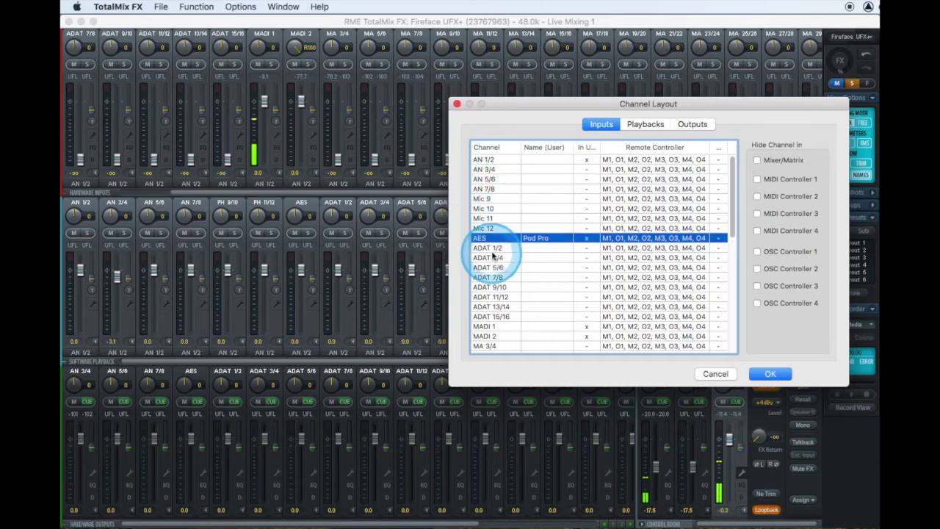
{"action": "left_click", "coordinate": [490, 317], "text": "shift"}
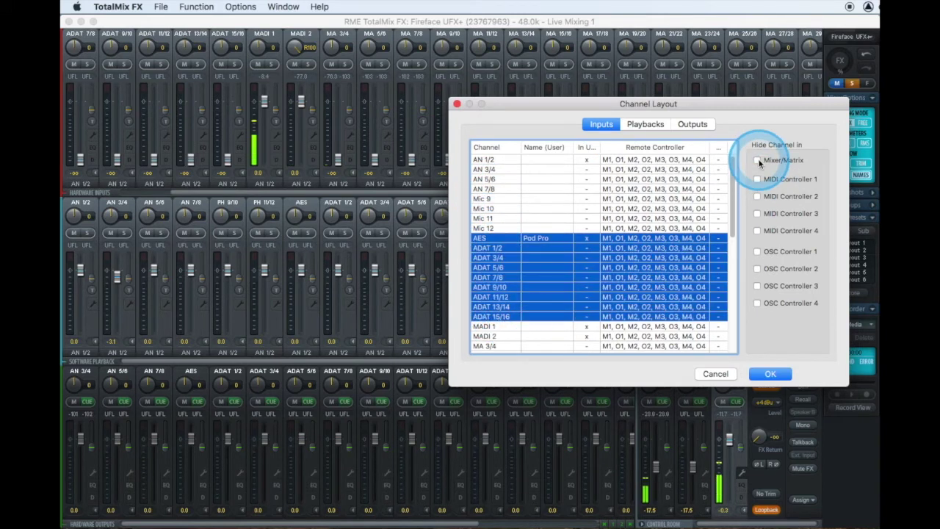
{"action": "left_click", "coordinate": [786, 163]}
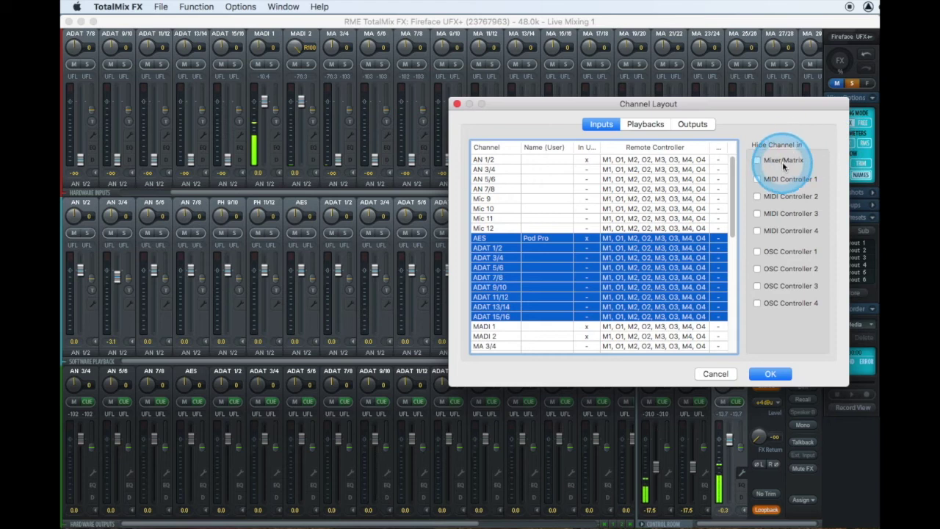
{"action": "left_click", "coordinate": [724, 377]}
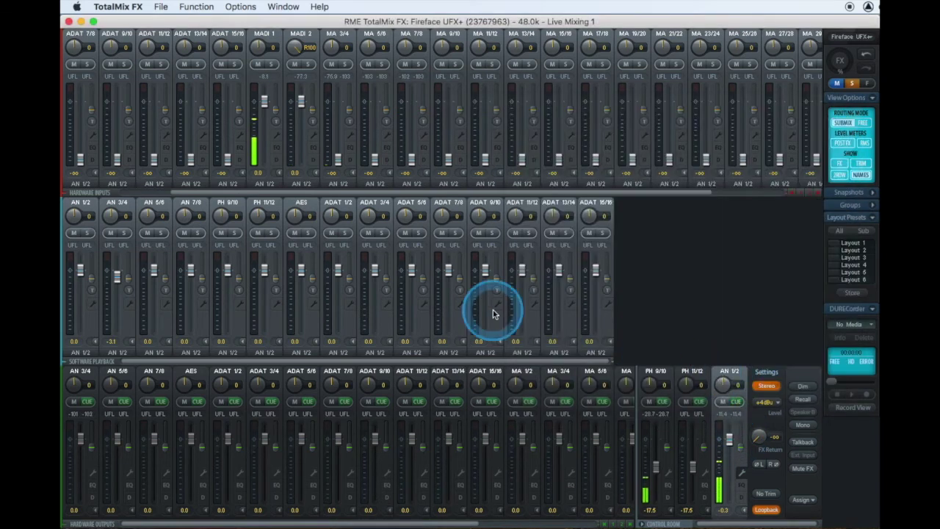
- Load workspace 11 Live Mixing 2 from Workspace Quick Select
{"action": "key", "text": "super+w"}
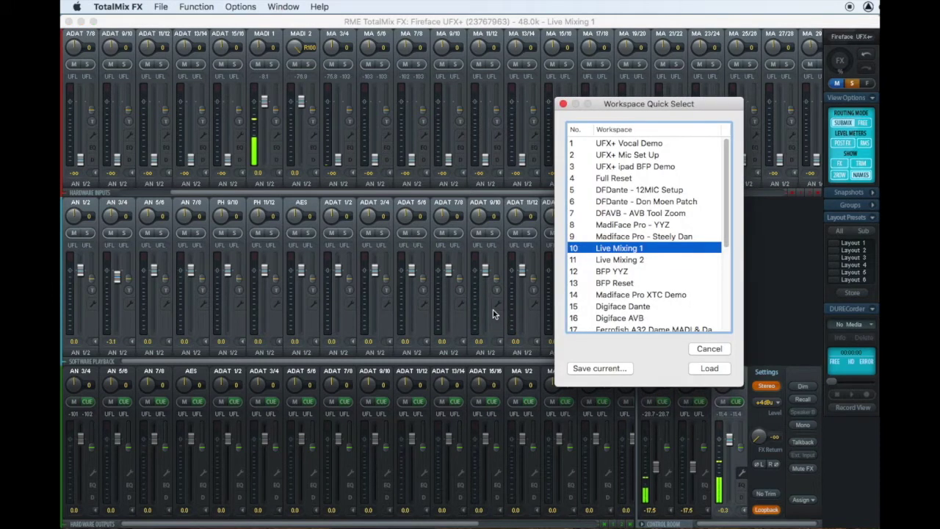
{"action": "left_click", "coordinate": [625, 263]}
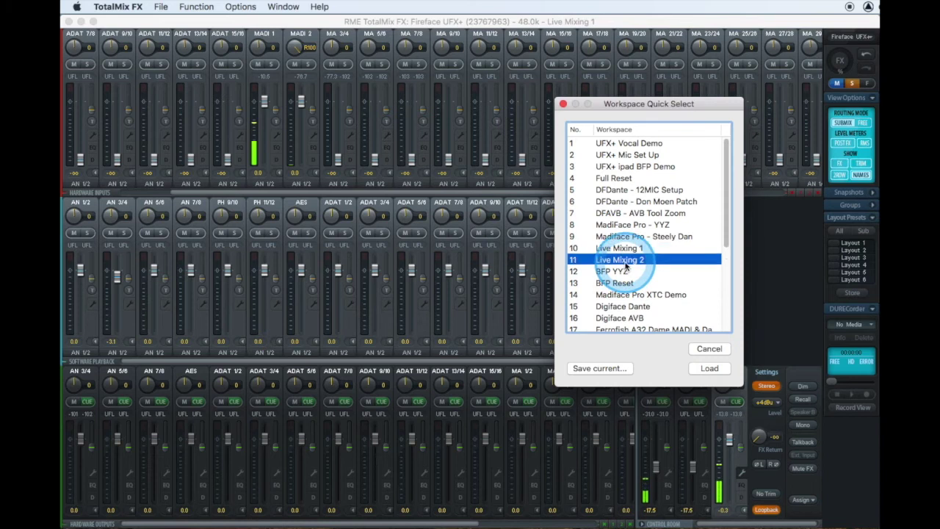
{"action": "left_click", "coordinate": [707, 369]}
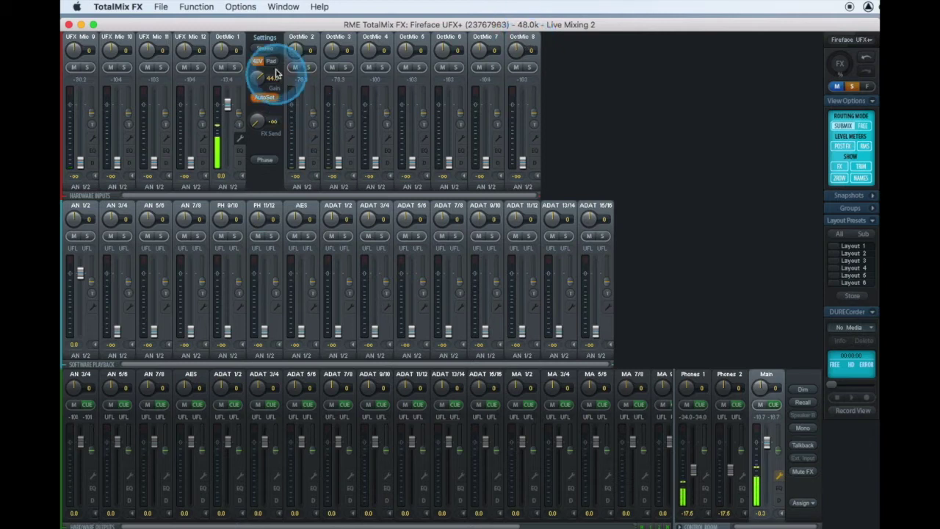
- Open and close the input settings panels of OctMic 2, OctMic 1 and UFX Mic 9
{"action": "left_click", "coordinate": [313, 139]}
{"action": "left_click", "coordinate": [313, 139]}
{"action": "left_click", "coordinate": [241, 139]}
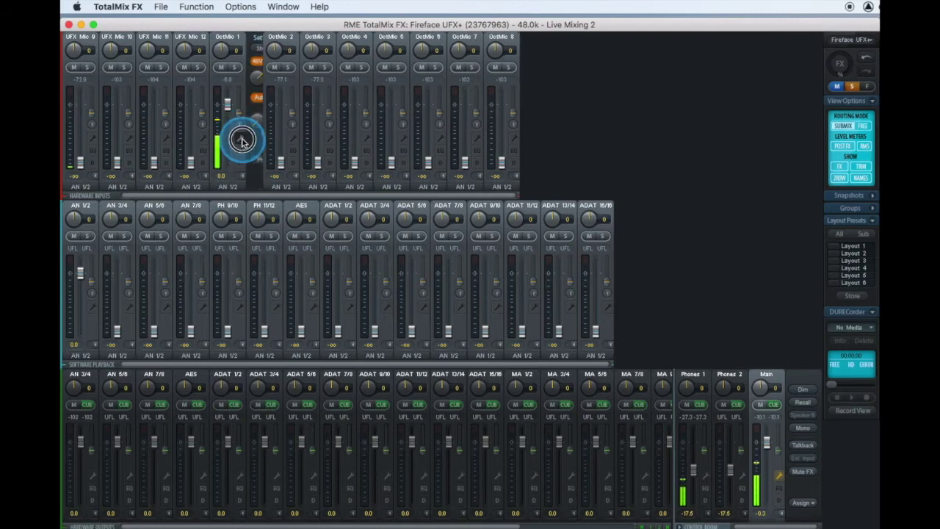
{"action": "left_click", "coordinate": [241, 139]}
{"action": "left_click", "coordinate": [91, 139]}
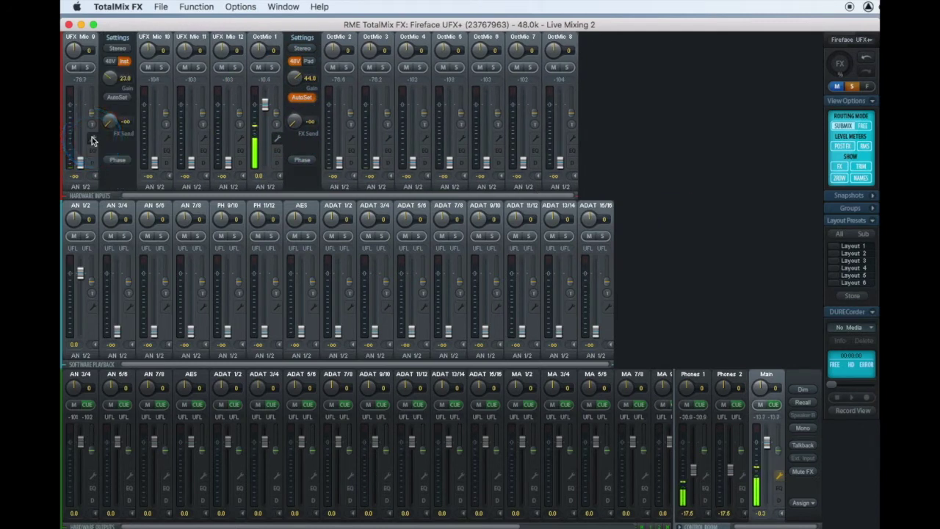
{"action": "left_click", "coordinate": [91, 139]}
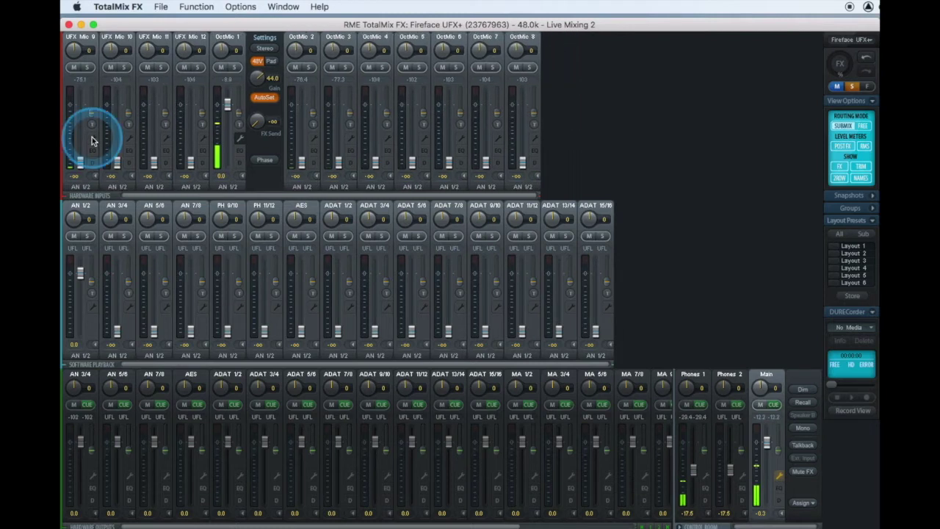
- Set the Octamic XTC aux device to MADI 1-8 channels and confirm with OK
{"action": "left_click", "coordinate": [240, 7]}
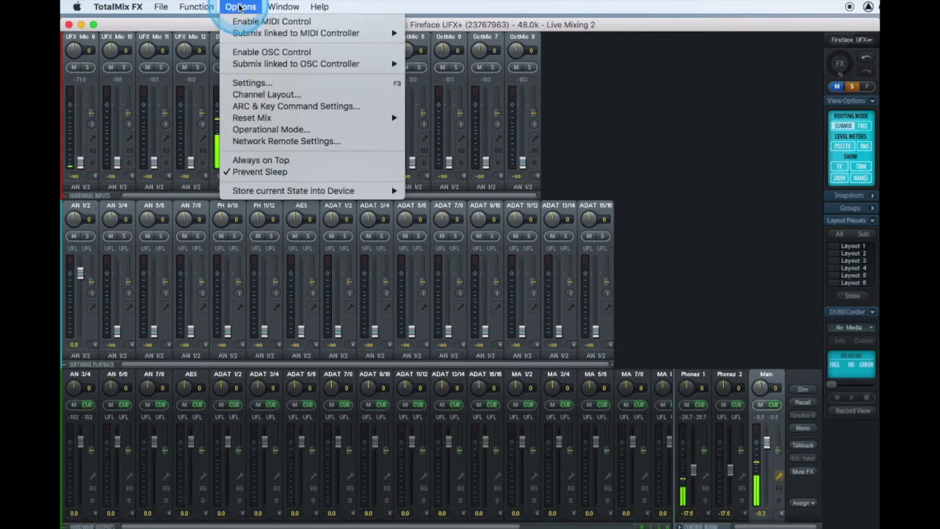
{"action": "left_click", "coordinate": [253, 86]}
{"action": "left_click", "coordinate": [699, 115]}
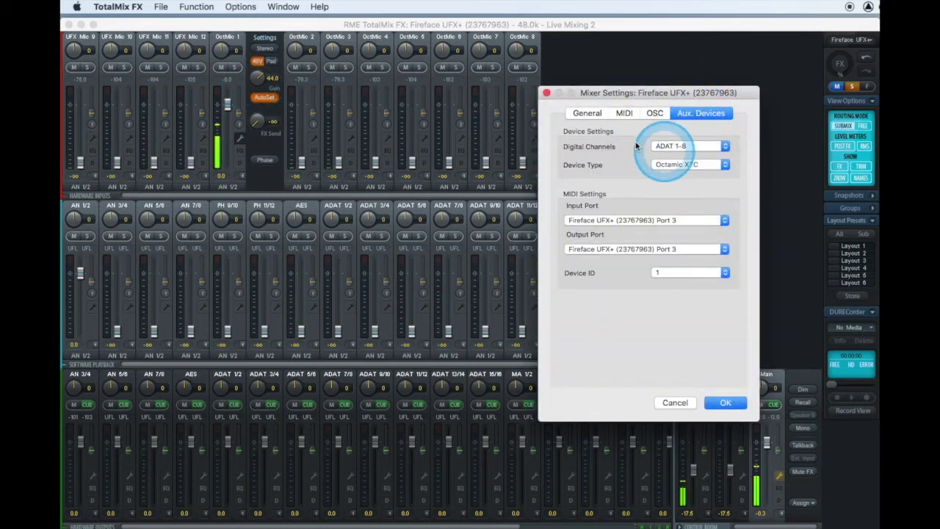
{"action": "left_click", "coordinate": [709, 147]}
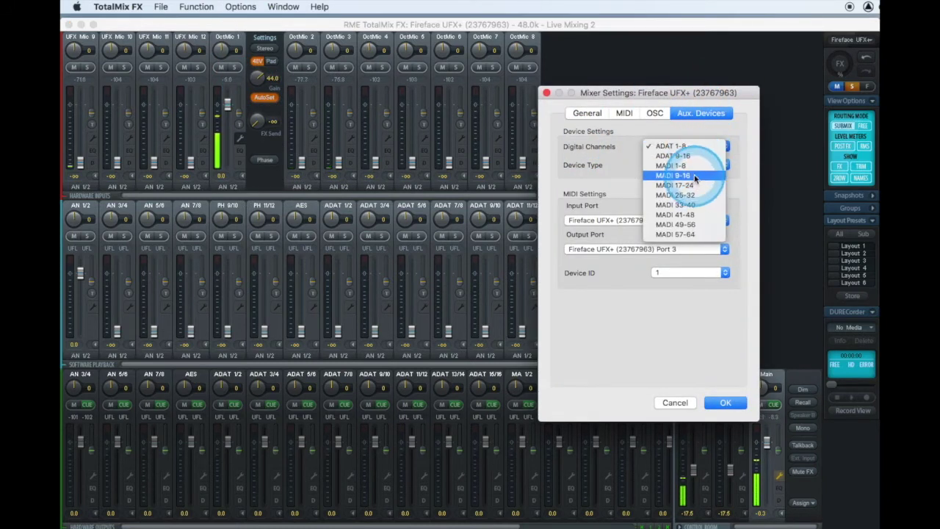
{"action": "left_click", "coordinate": [693, 167]}
{"action": "left_click", "coordinate": [580, 219]}
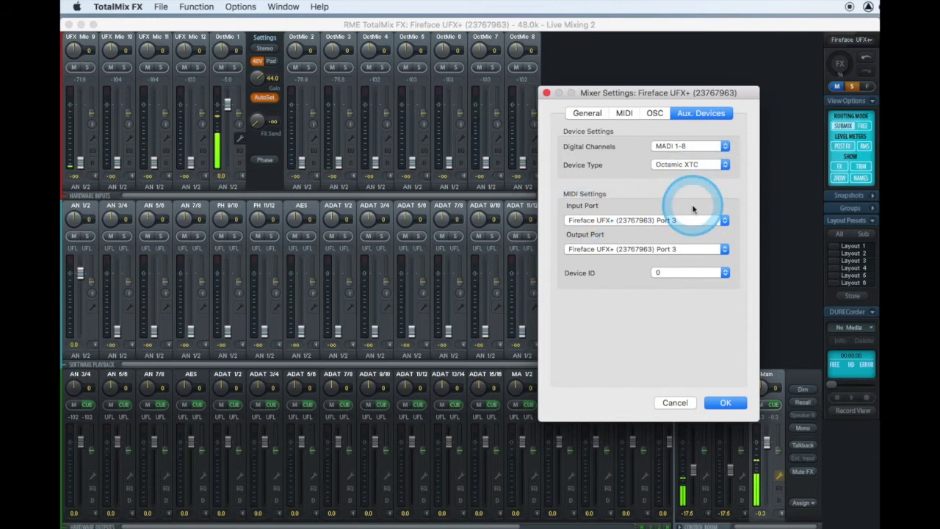
{"action": "left_click", "coordinate": [694, 165]}
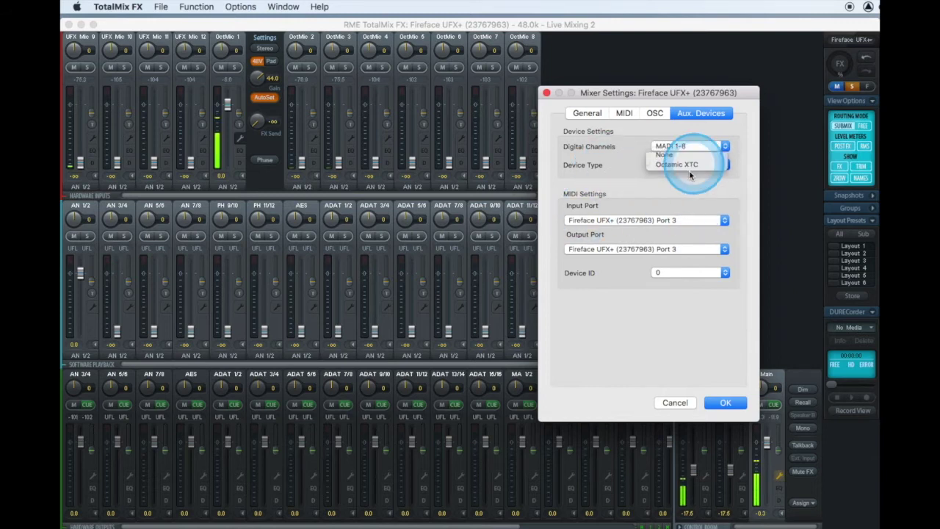
{"action": "left_click", "coordinate": [695, 166]}
{"action": "left_click", "coordinate": [725, 403]}
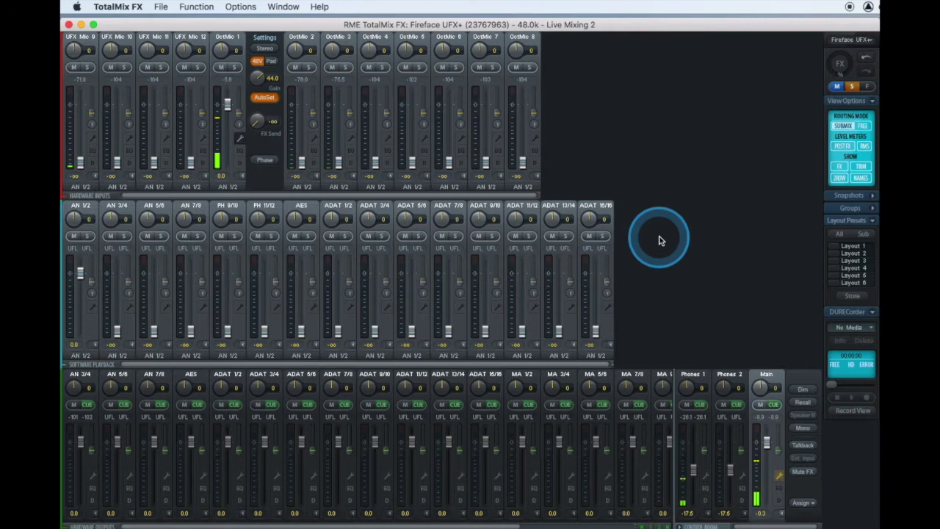
- Enable the TotalMix Remote Server in Network Remote Settings, listening on port 7009
{"action": "left_click", "coordinate": [236, 6]}
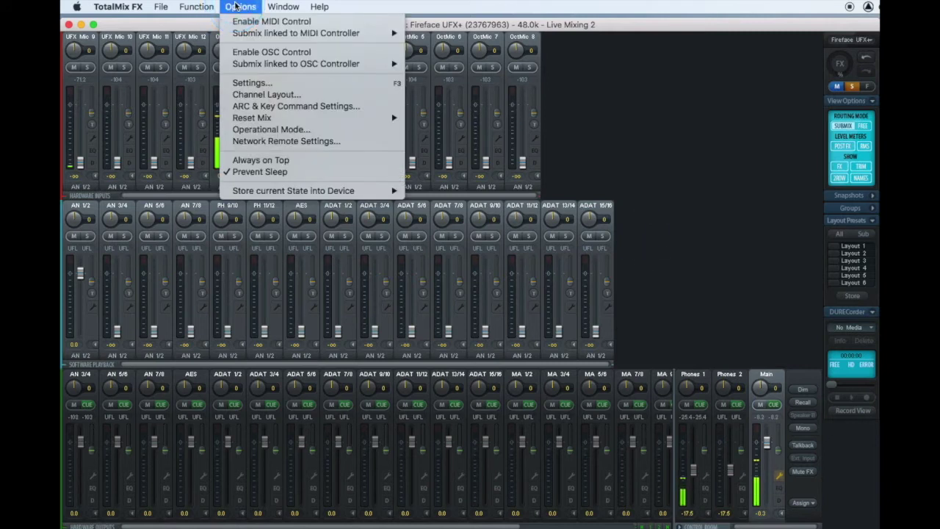
{"action": "left_click", "coordinate": [288, 143]}
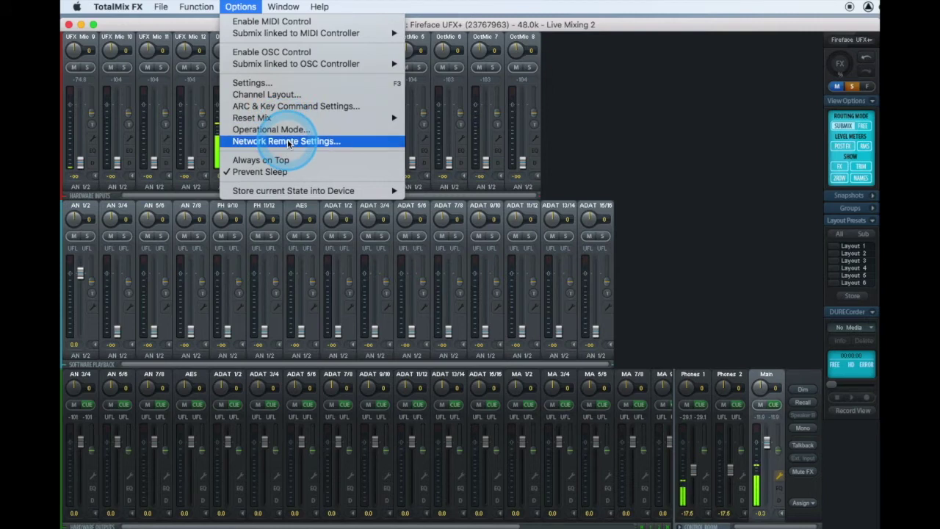
{"action": "left_click", "coordinate": [289, 144]}
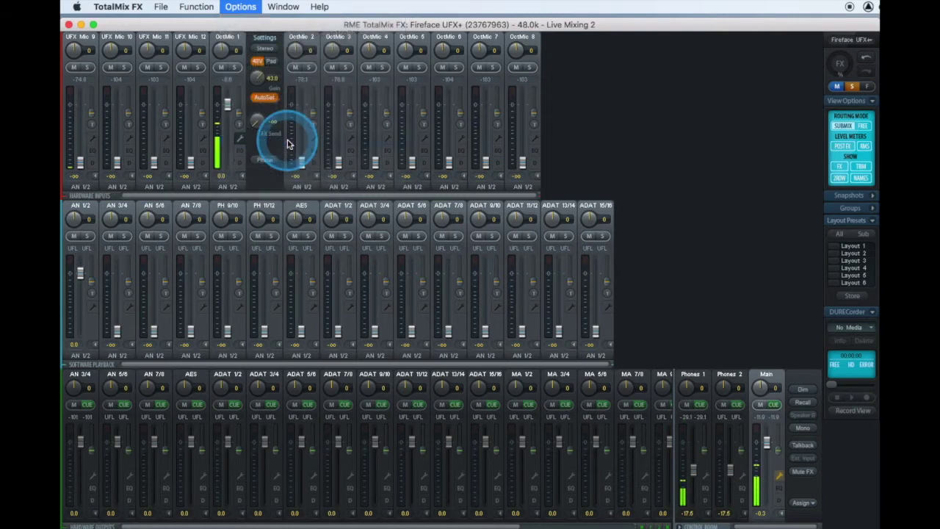
{"action": "left_click", "coordinate": [548, 237]}
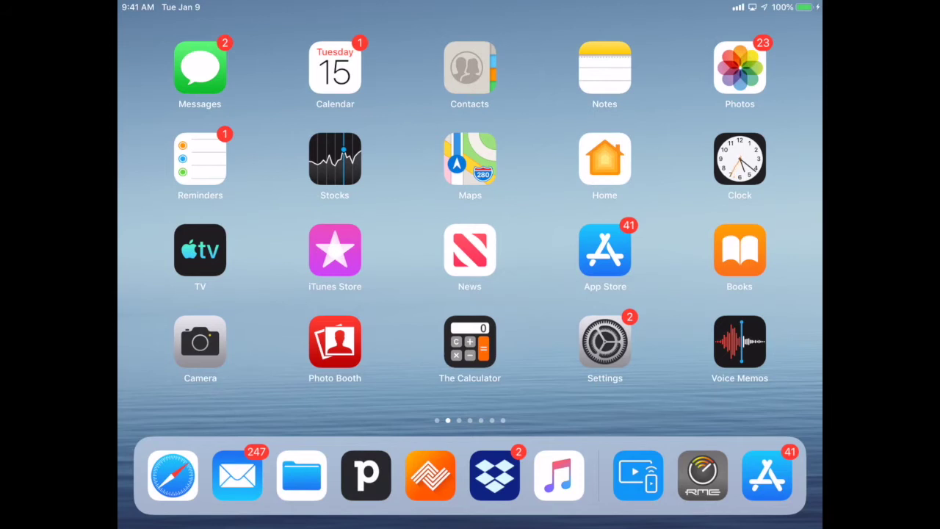
- Launch the RME TotalMix Remote app from the iPad dock
{"action": "left_click", "coordinate": [702, 475]}
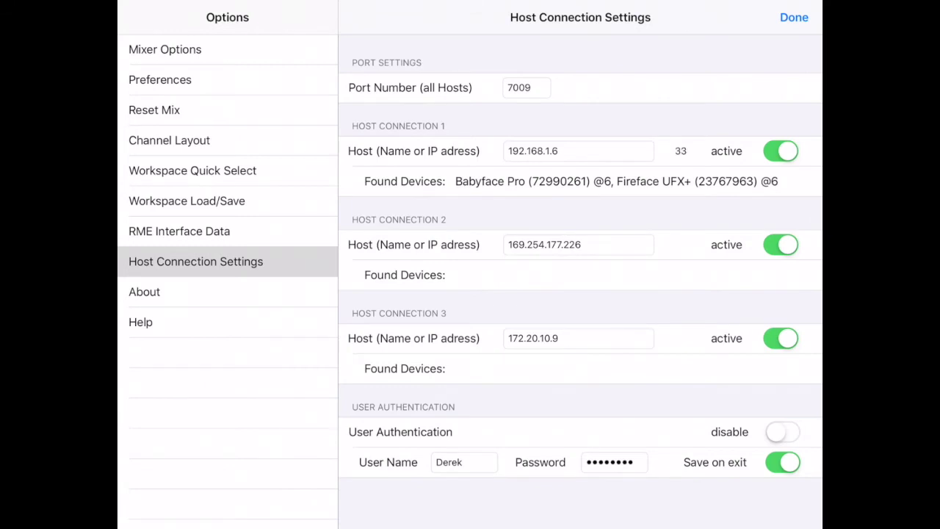
- Set Host Connection 1 to 192.168.1.6 and close the host connection settings
{"action": "left_click", "coordinate": [558, 150]}
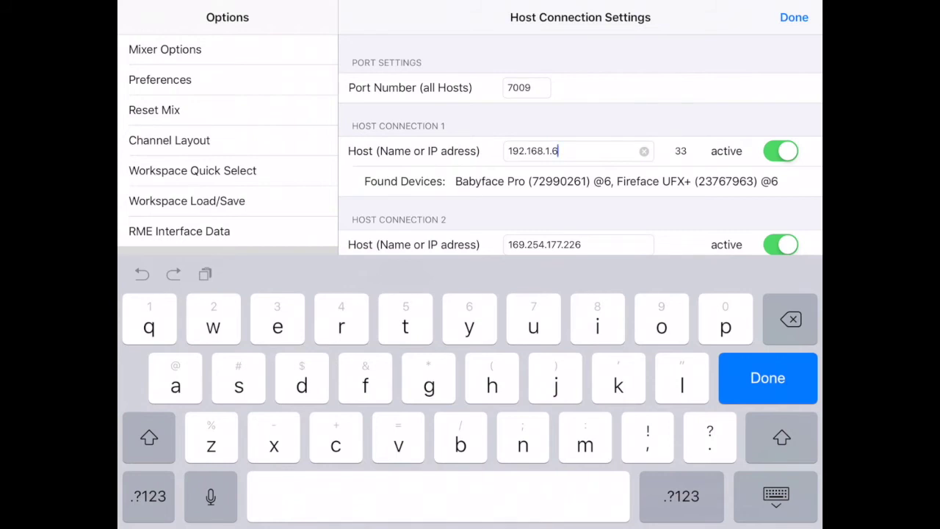
{"action": "key", "text": "Return"}
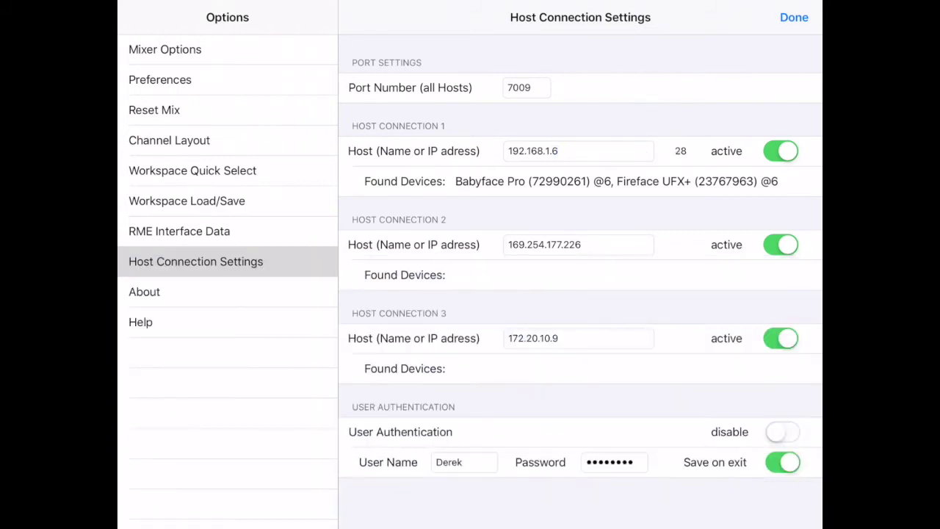
{"action": "left_click", "coordinate": [794, 17]}
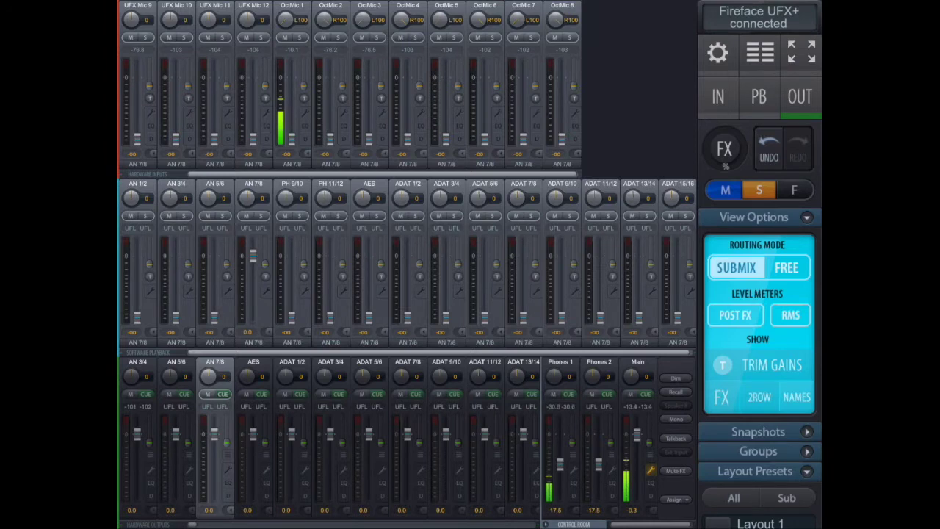
{"action": "left_click", "coordinate": [759, 17]}
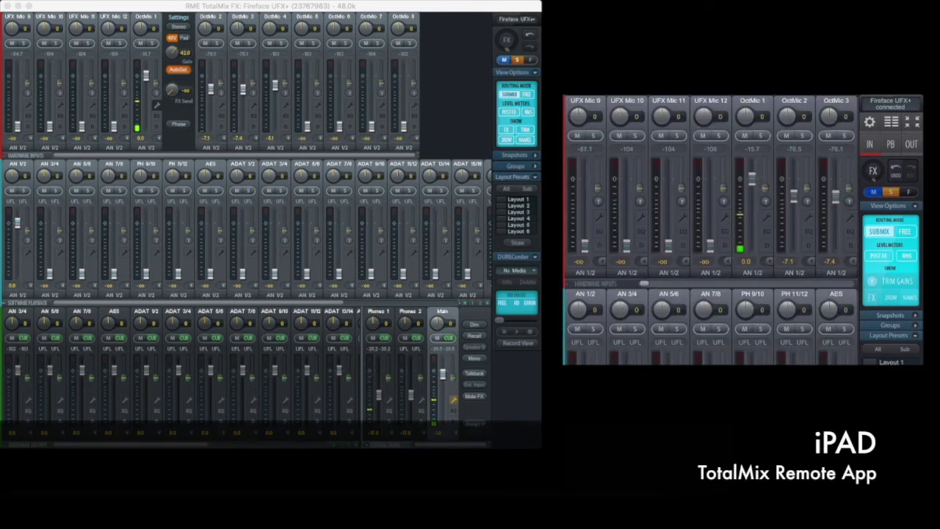
- Scroll down through the input, playback and output rows of the remote mixer
{"action": "scroll", "coordinate": [711, 228], "scroll_direction": "down", "scroll_amount": 3}
{"action": "scroll", "coordinate": [711, 228], "scroll_direction": "down", "scroll_amount": 4}
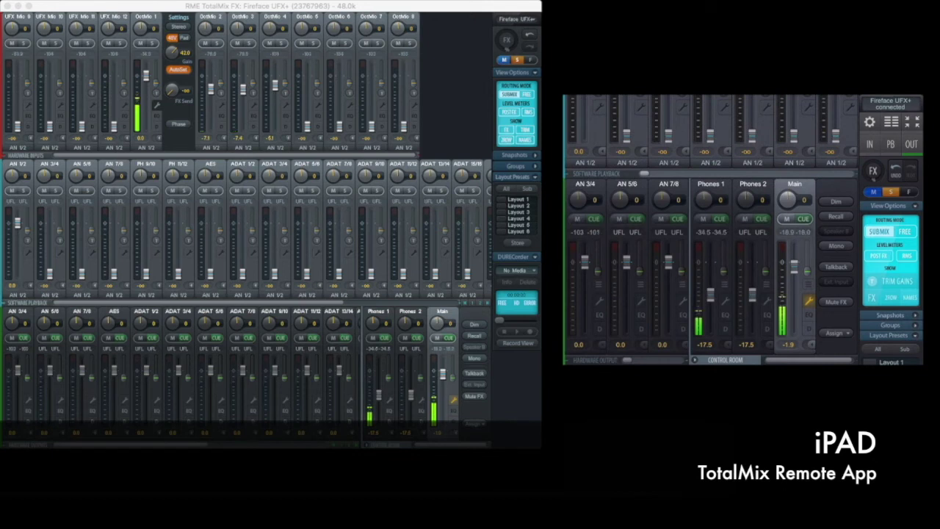
{"action": "scroll", "coordinate": [711, 229], "scroll_direction": "down", "scroll_amount": 3}
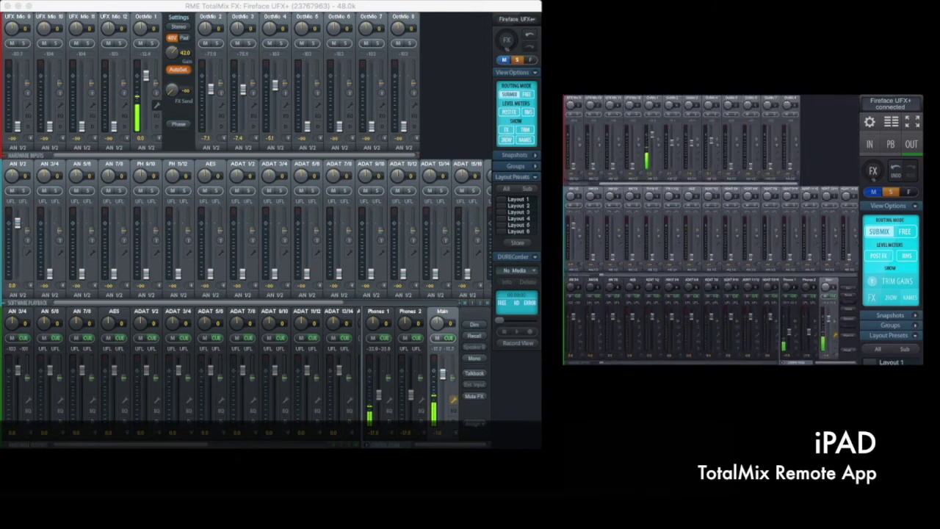